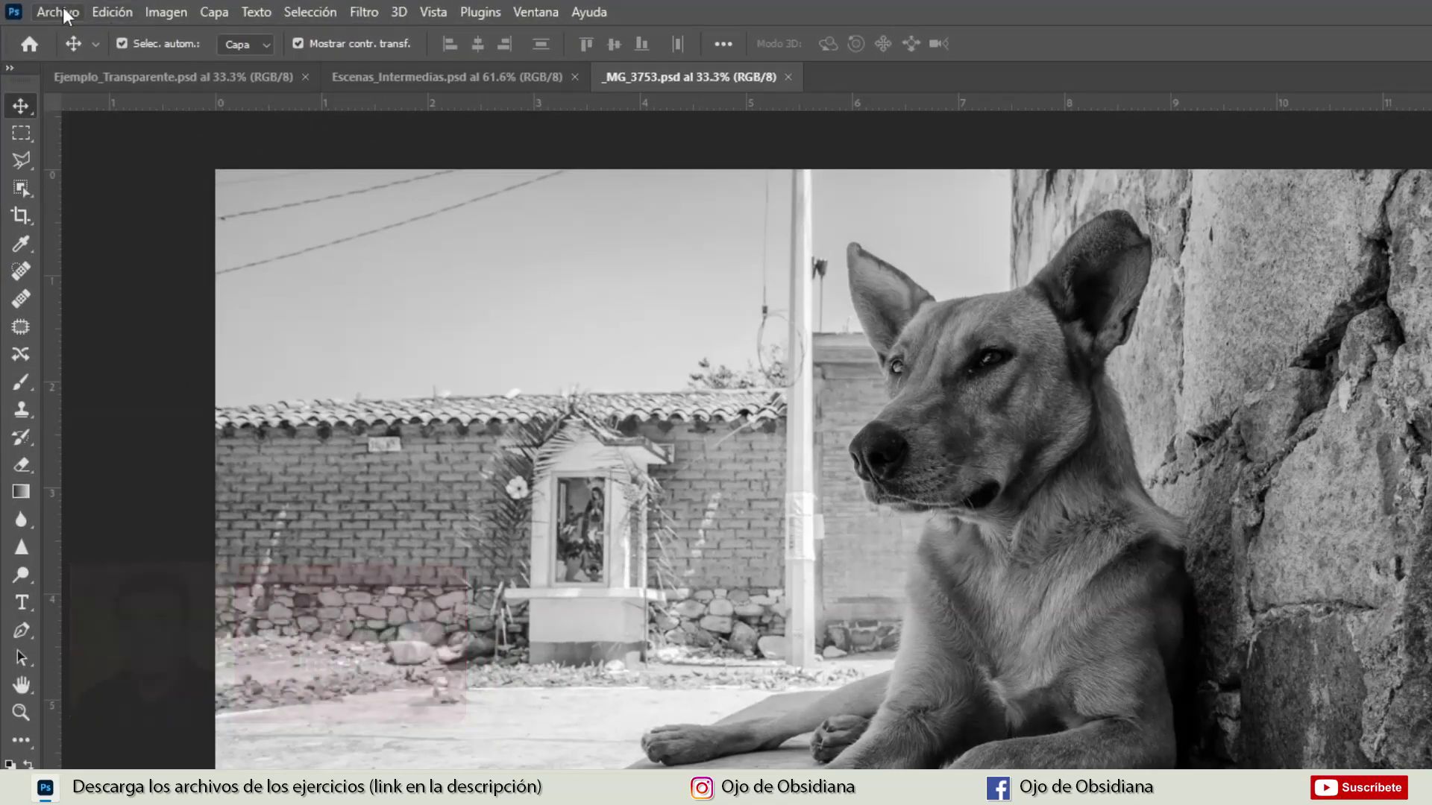
# Step: Start a Save As (Guardar como) of the dog photo from the Archivo menu
pyautogui.click(66, 15)
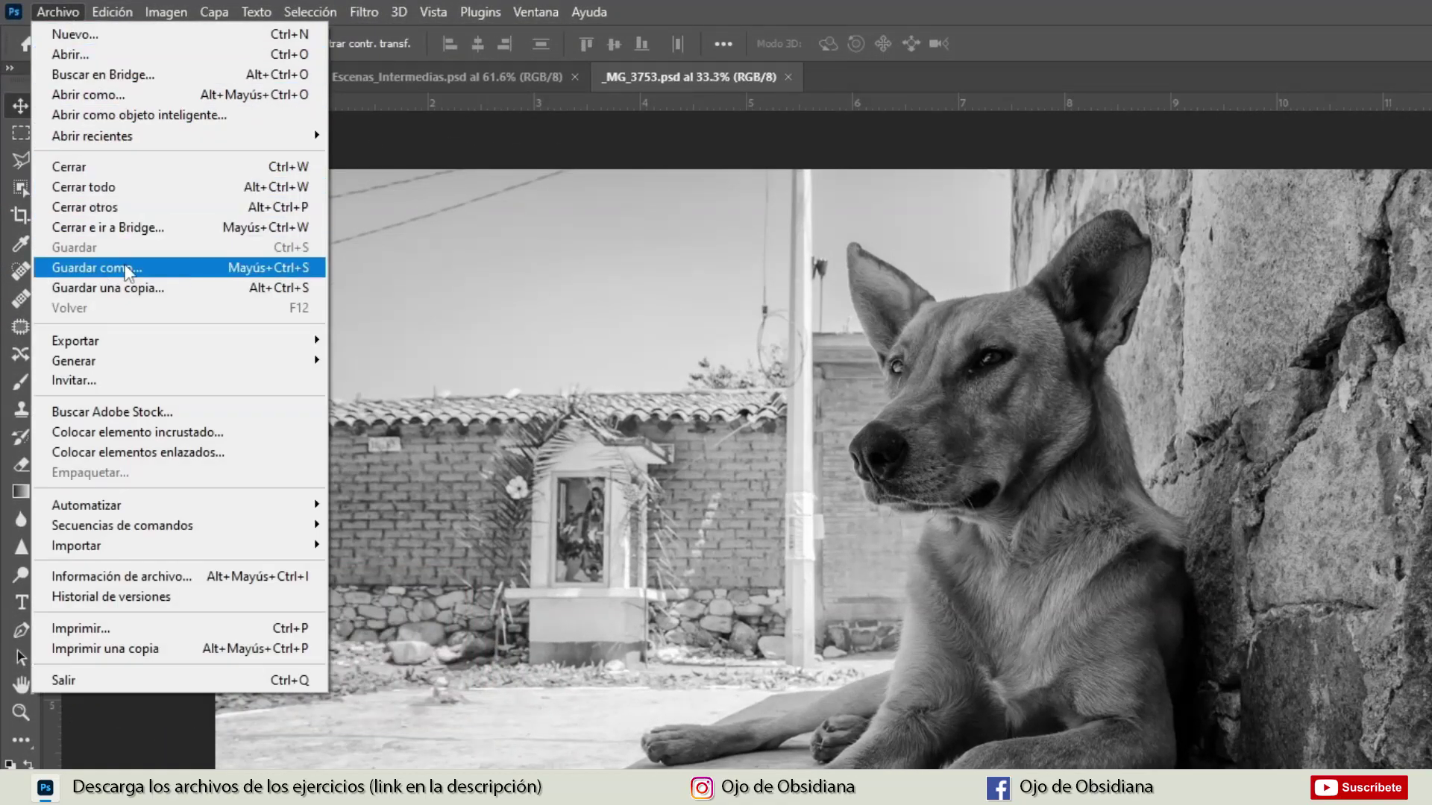
pyautogui.click(127, 270)
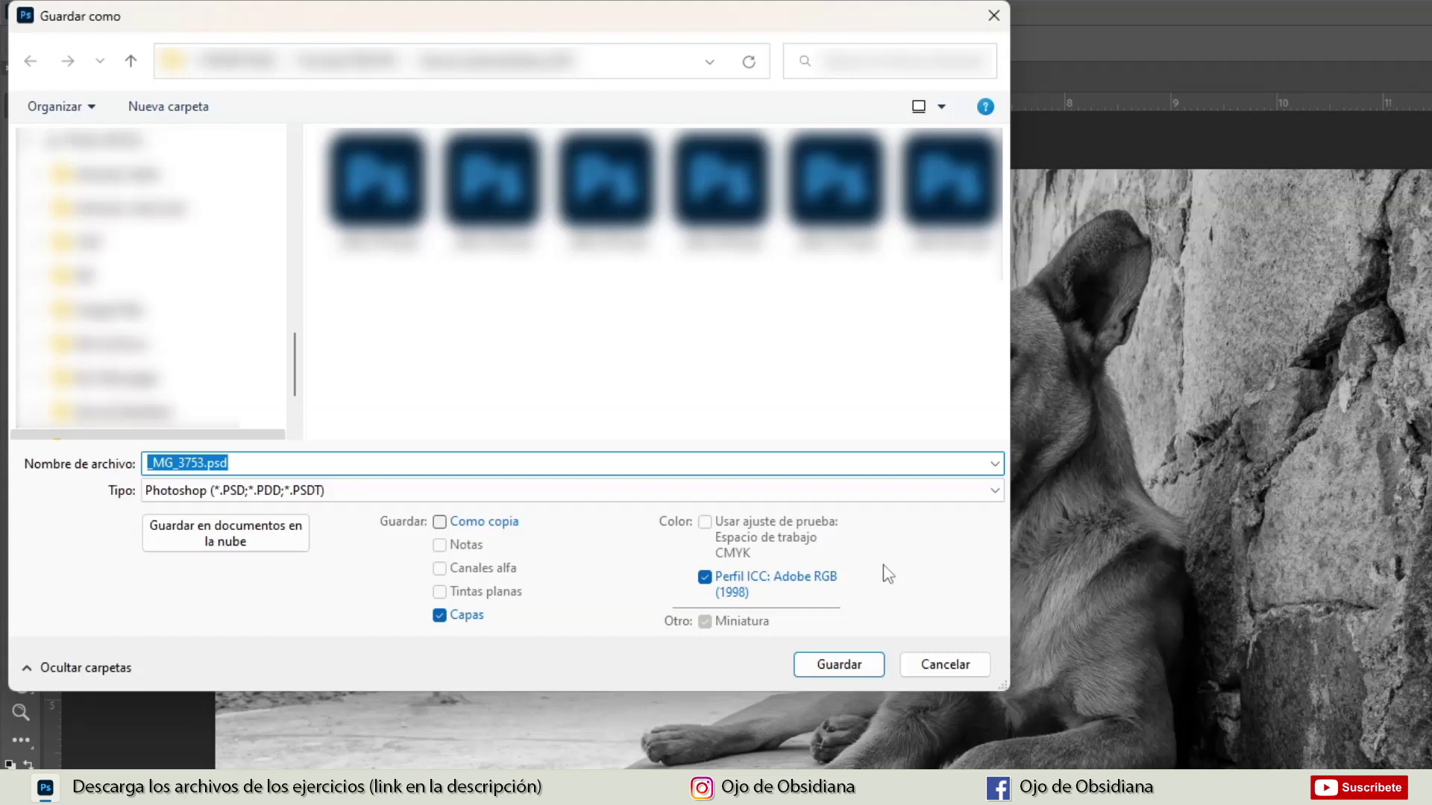
# Step: Save the photo as JPEG (*.JPG;*.JPEG;*.JPE) named _MG_3753.jpg in the current folder
pyautogui.click(877, 494)
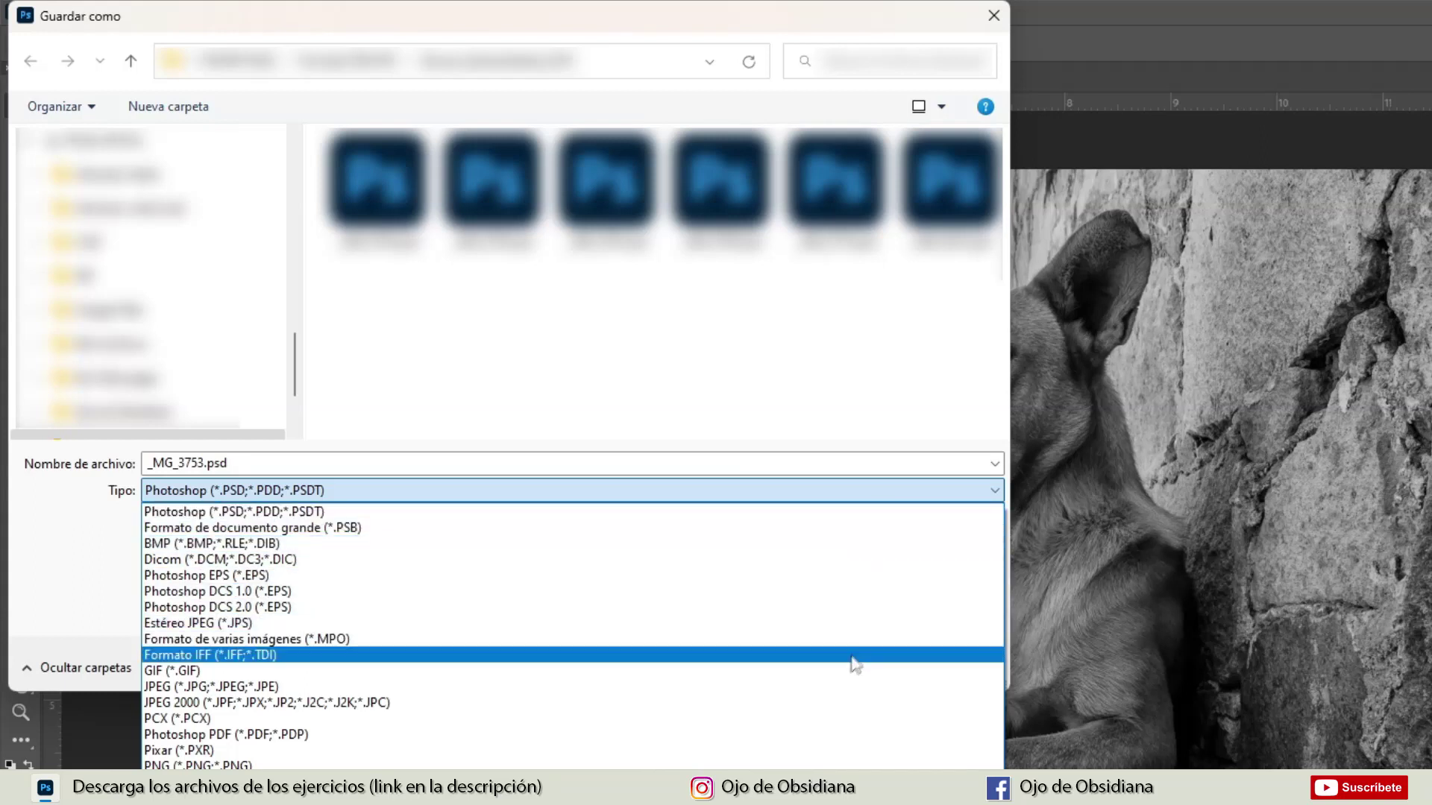
pyautogui.click(848, 685)
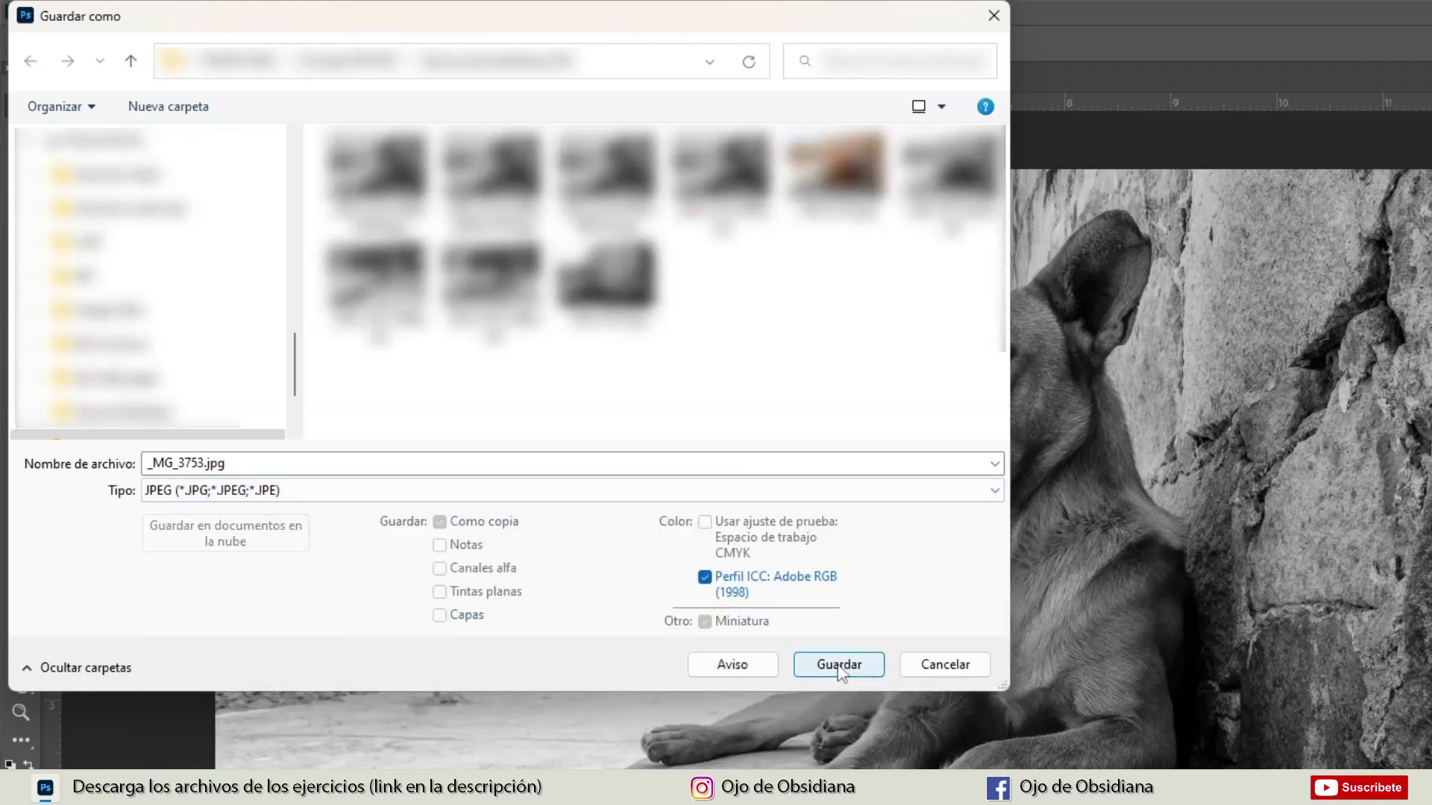
pyautogui.click(841, 668)
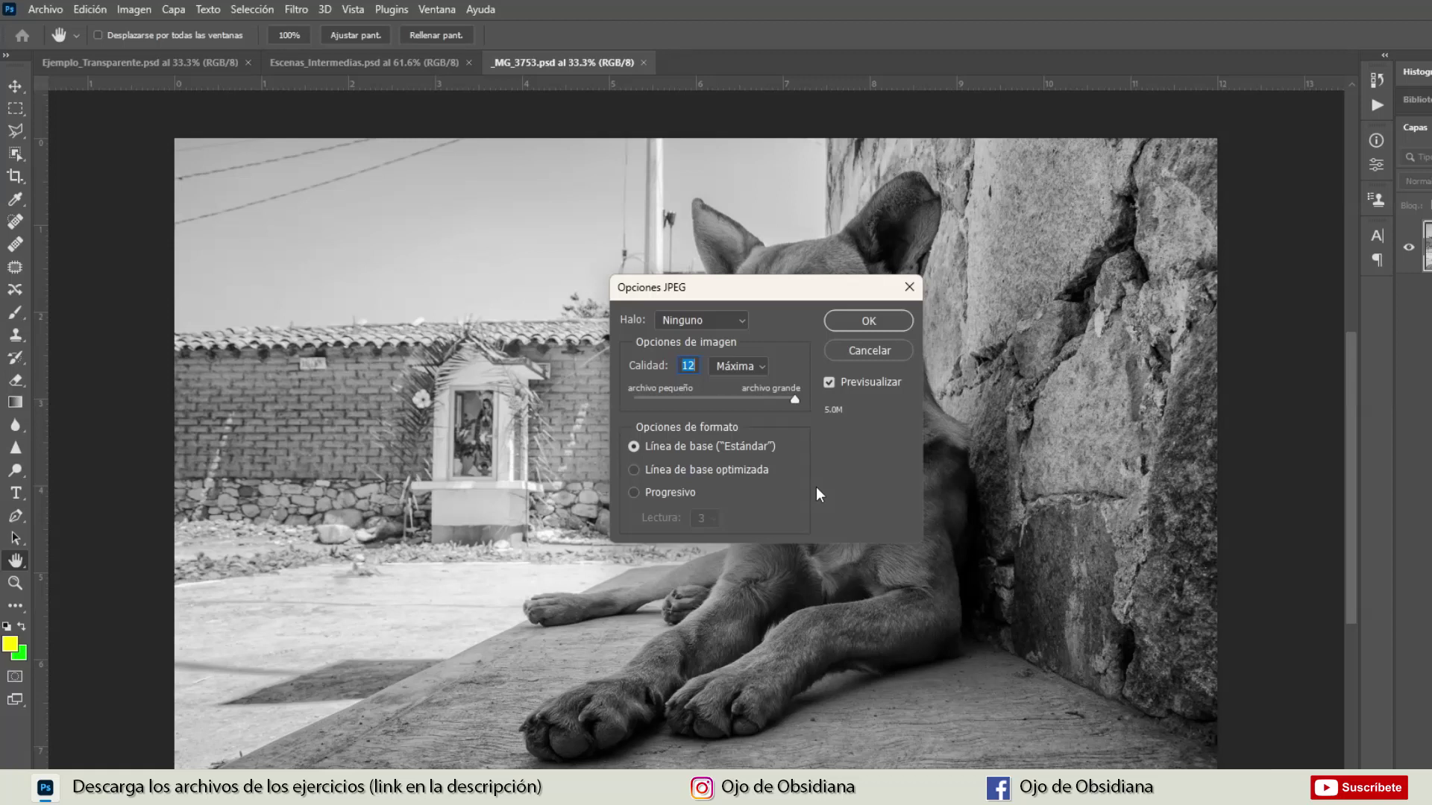
# Step: Expand the Halo (matte) dropdown in the JPEG options
pyautogui.click(742, 322)
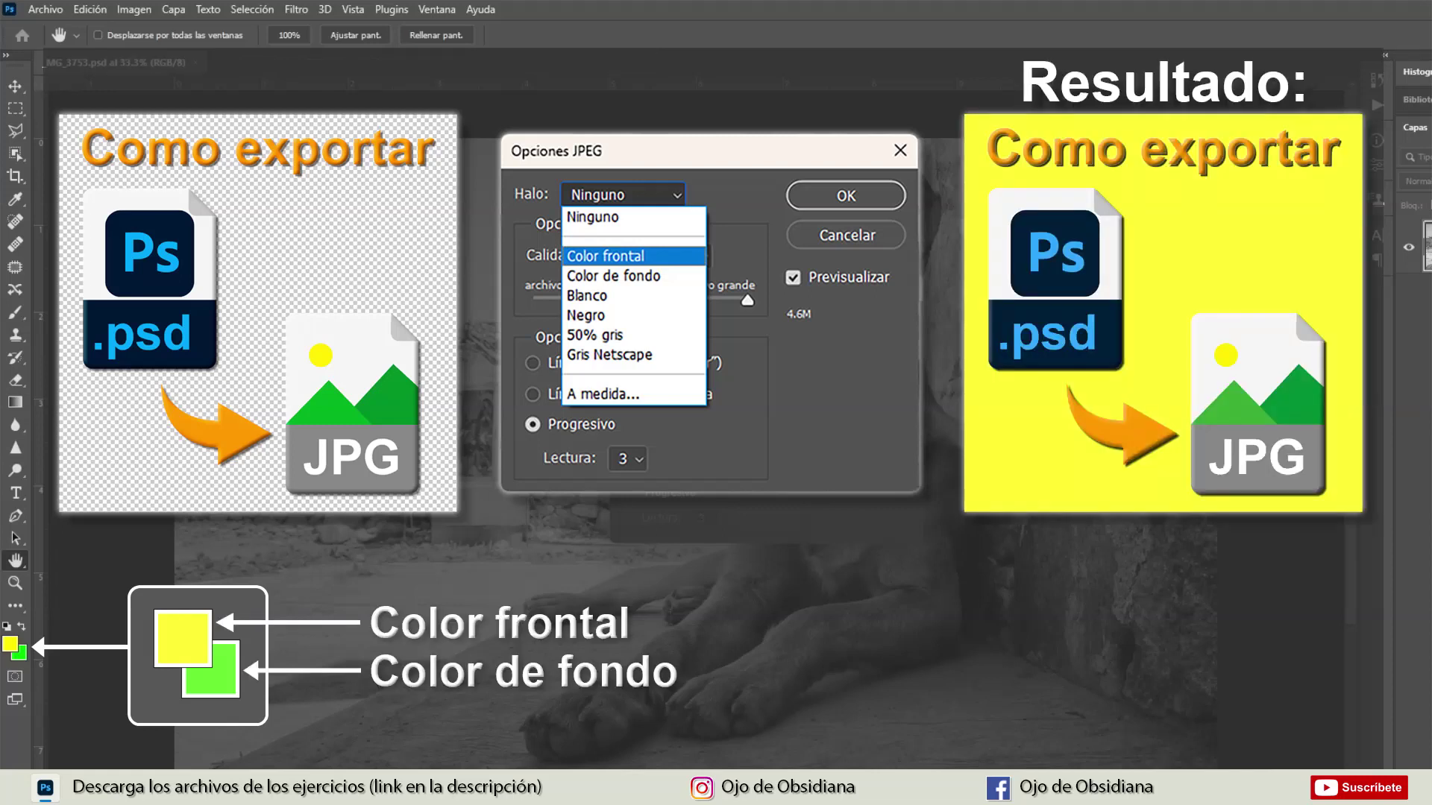
# Step: Preview each matte: Color de fondo, white, black, 50% gris, Gris Netscape and A medida
pyautogui.press('Down')
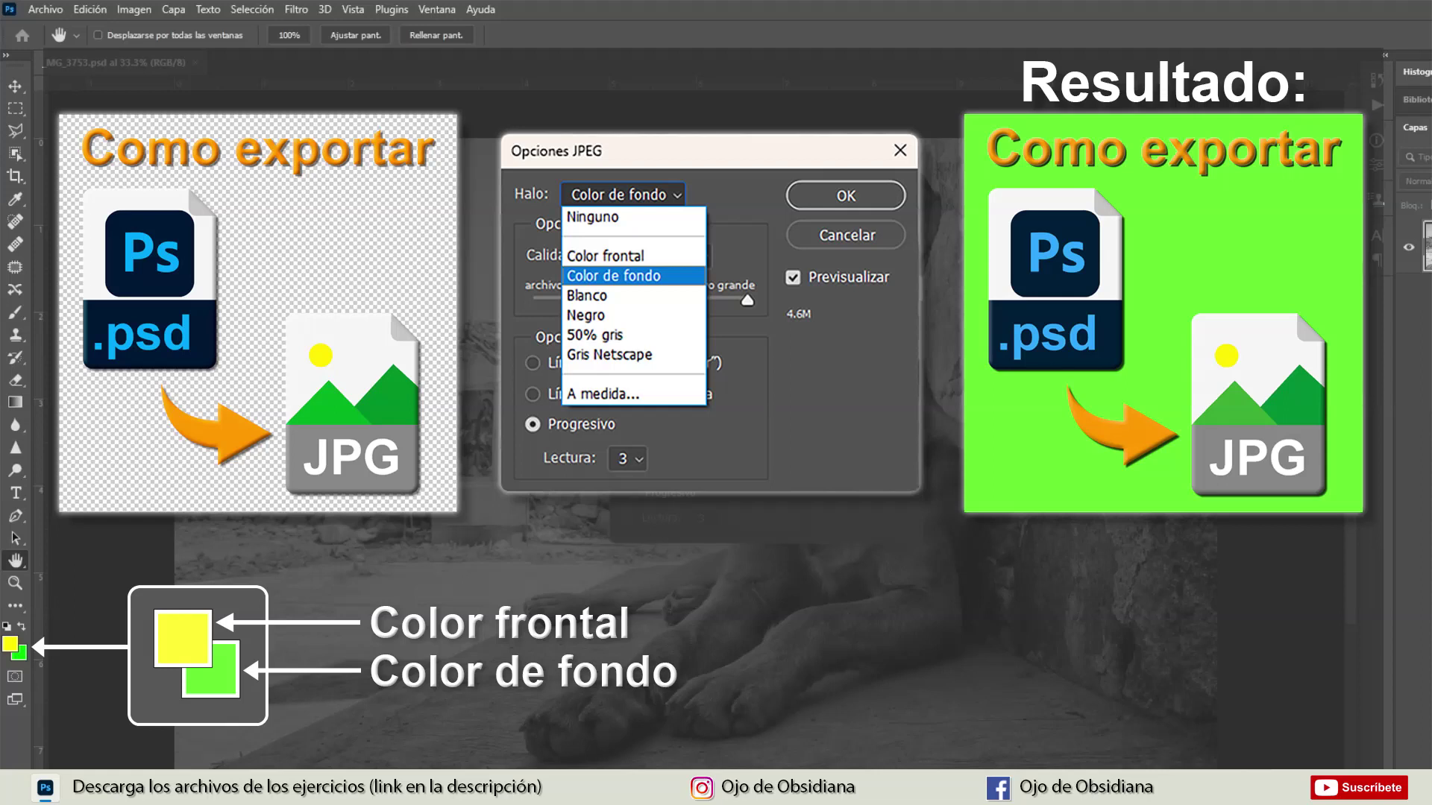
pyautogui.press('Down')
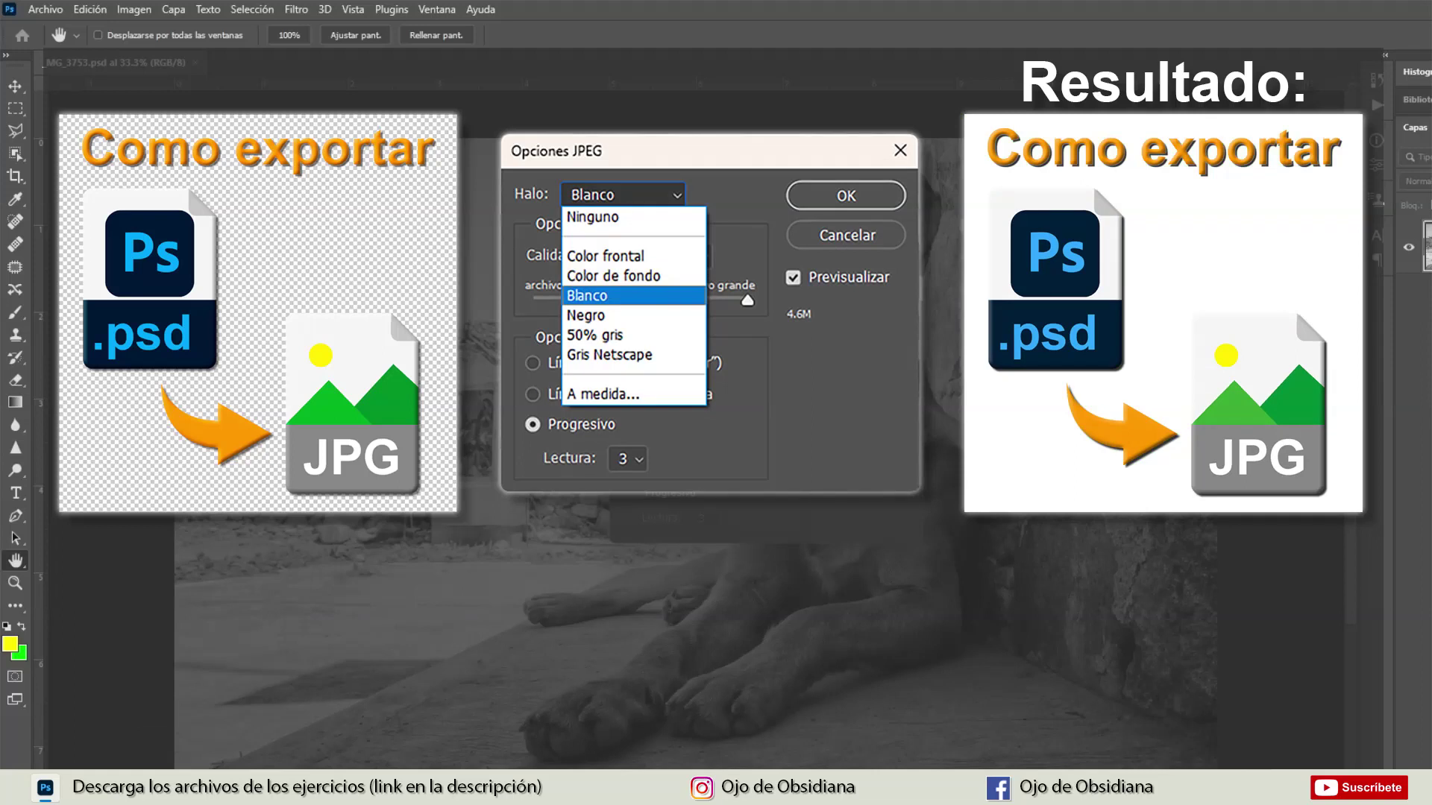
pyautogui.press('Down')
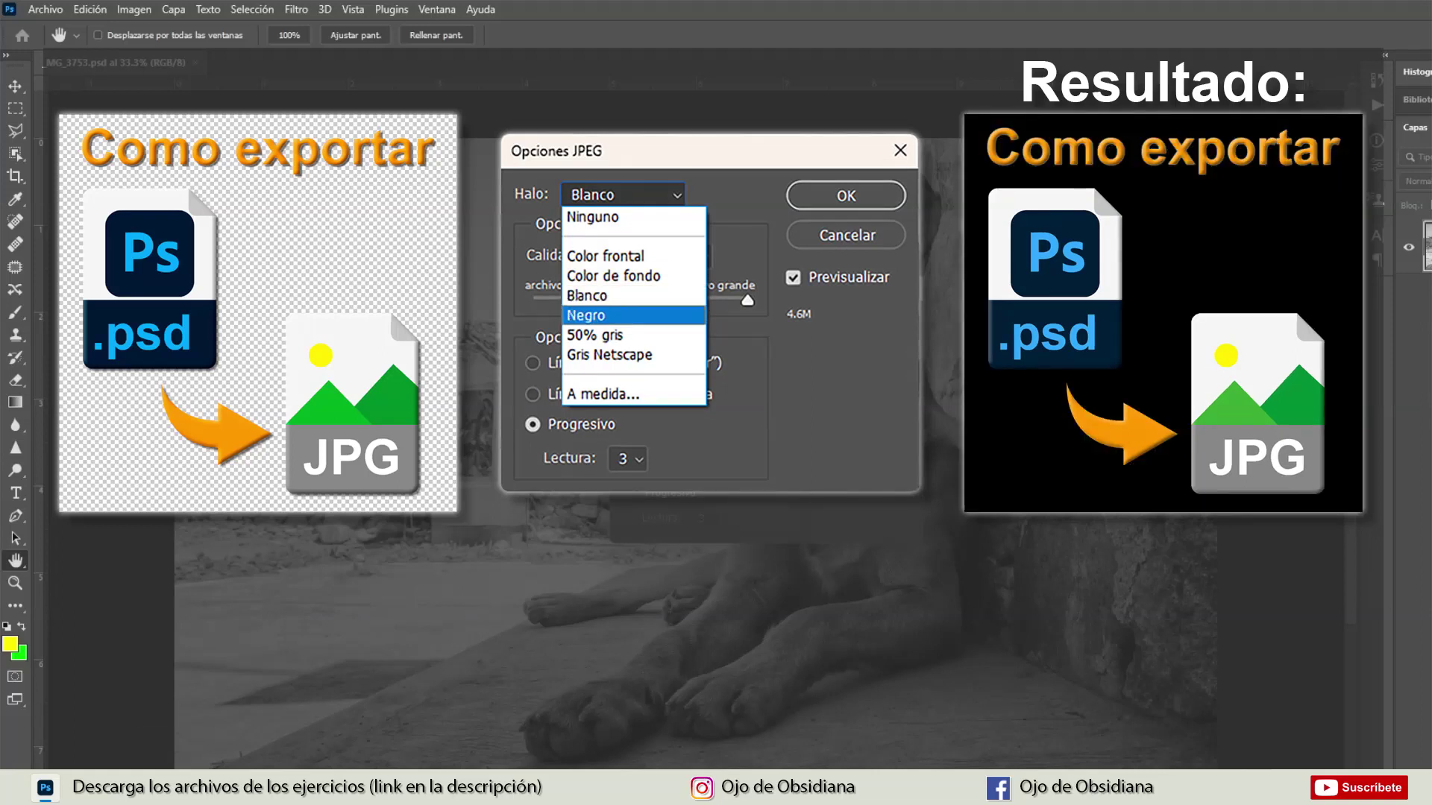
pyautogui.press('Down')
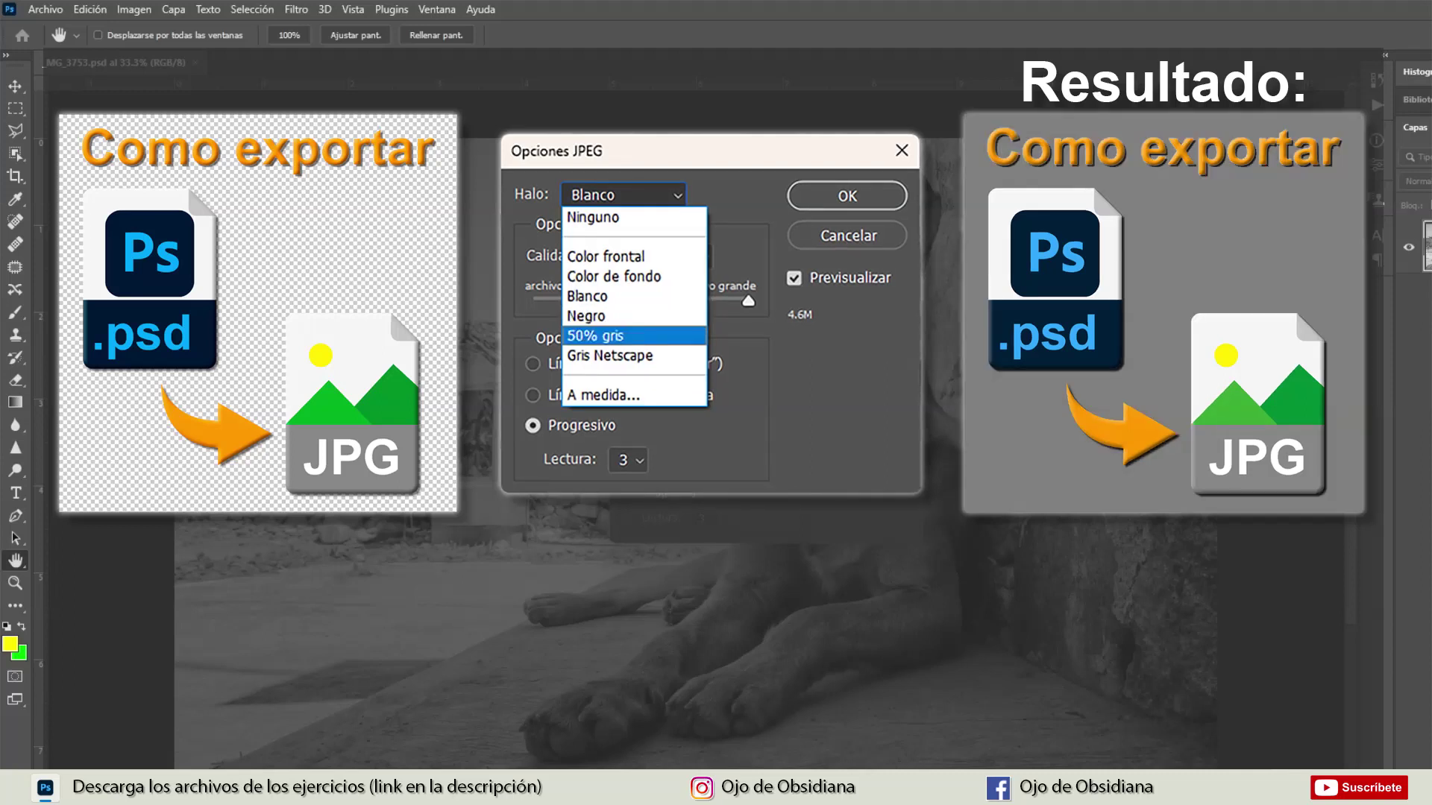
pyautogui.press('Down')
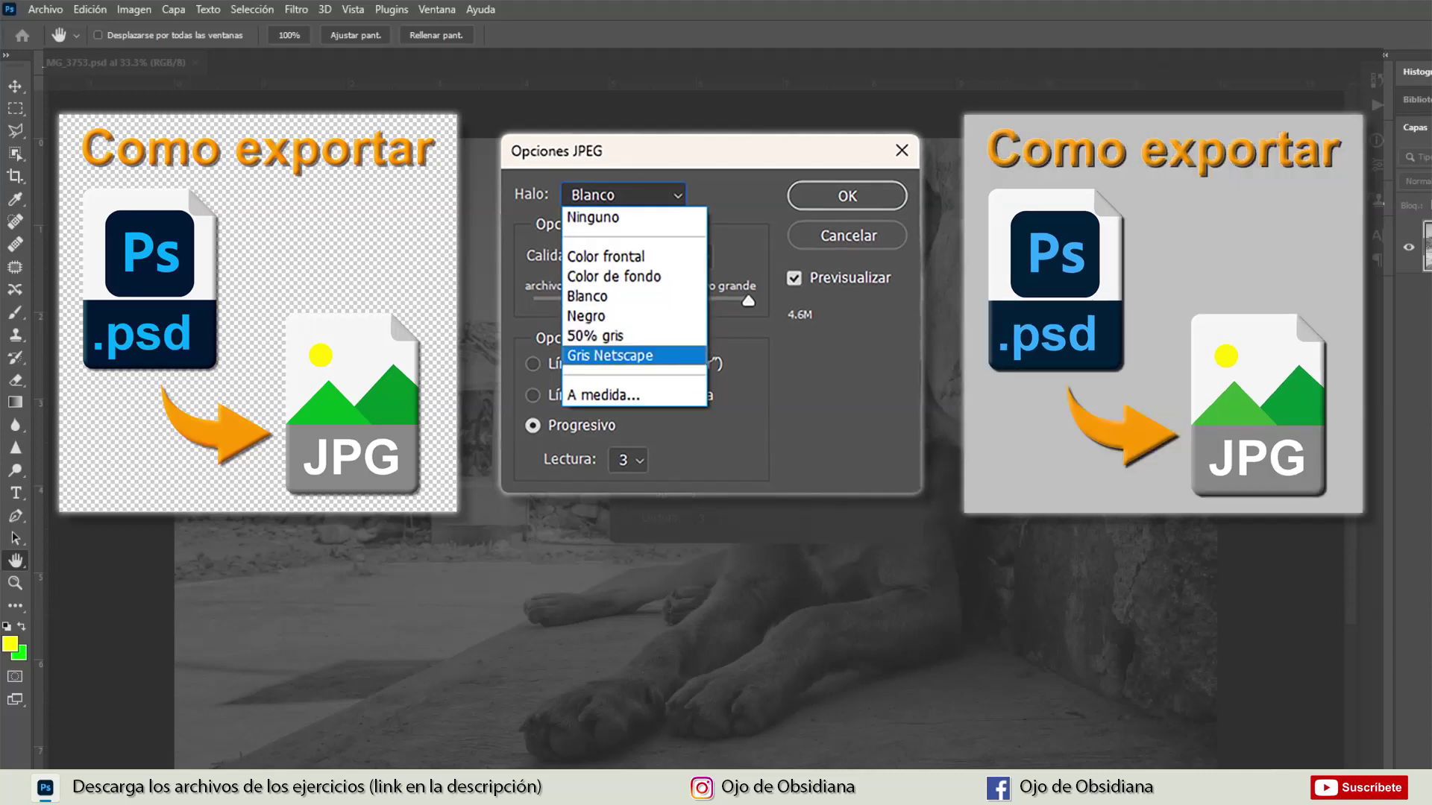
pyautogui.press('Down')
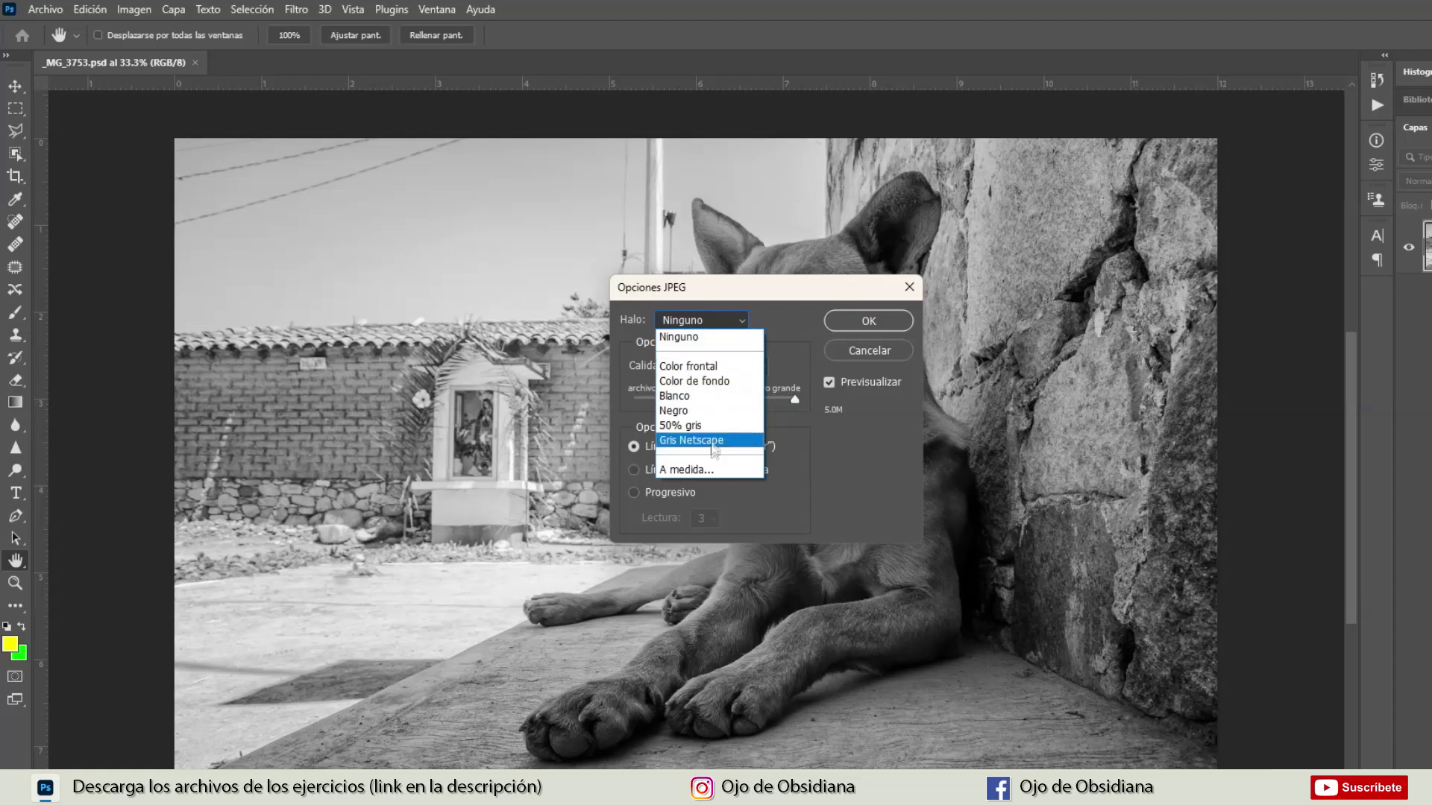
# Step: Set the JPEG matte back to Ninguno
pyautogui.click(723, 340)
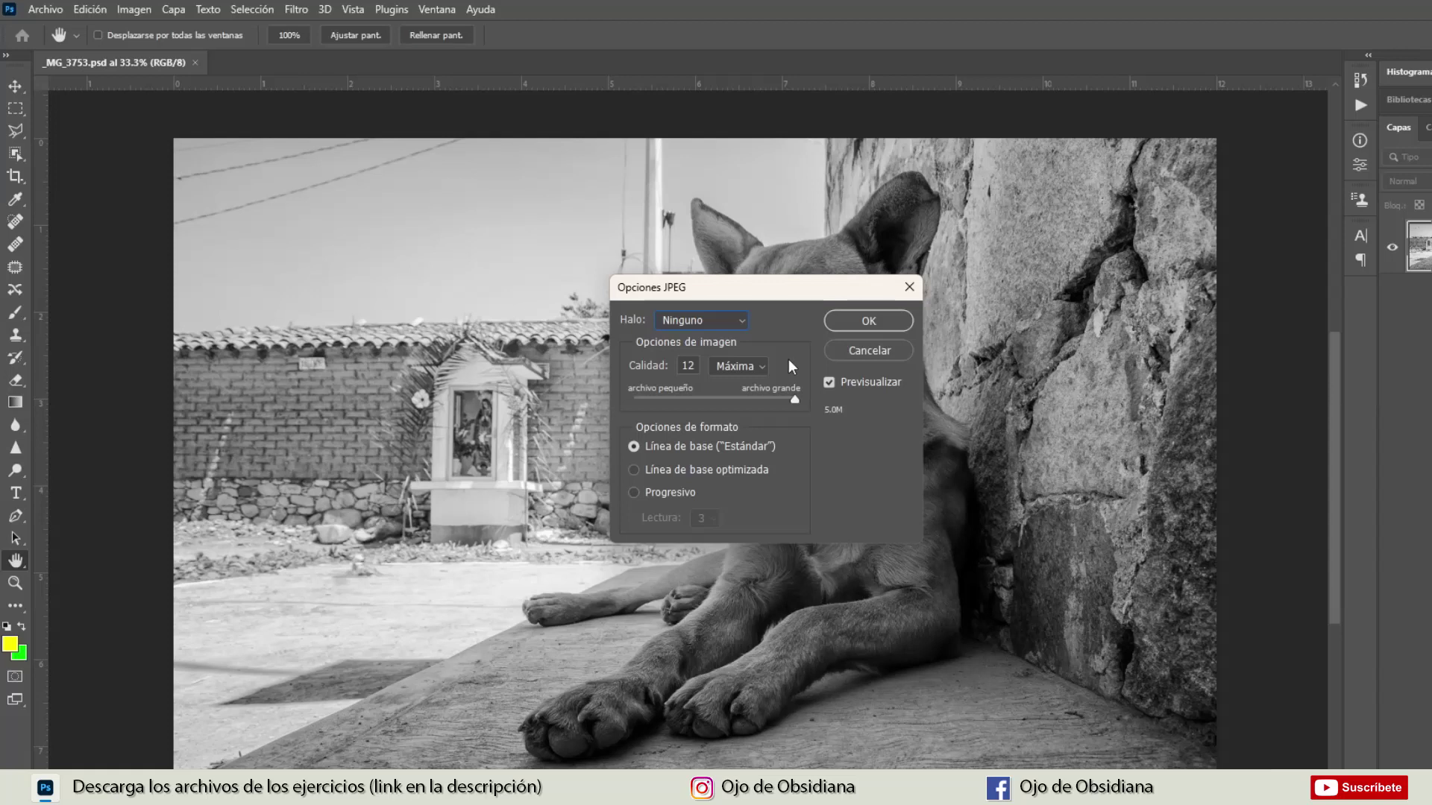
pyautogui.moveTo(793, 393); pyautogui.dragTo(630, 405)
pyautogui.moveTo(631, 405); pyautogui.dragTo(801, 394)
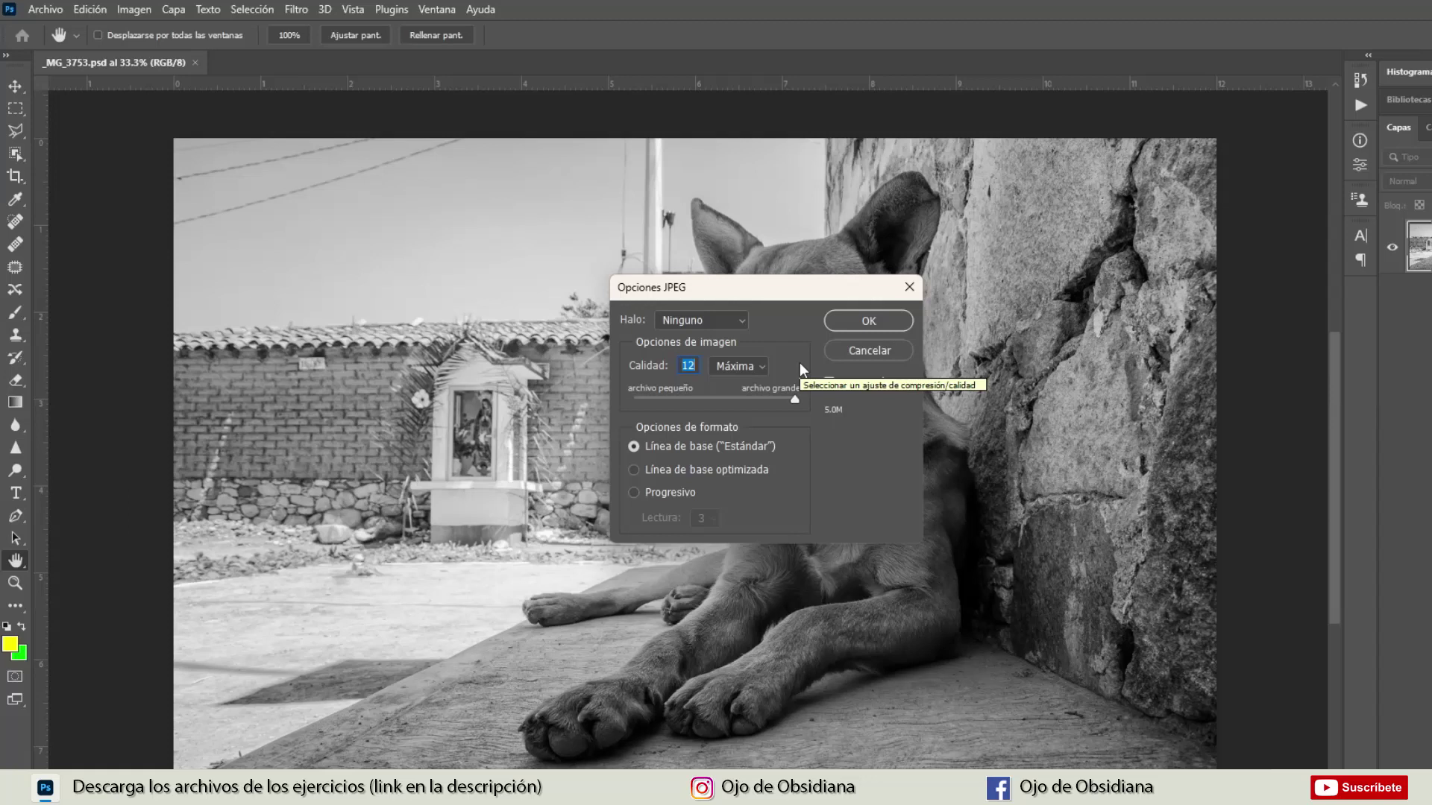
pyautogui.write('1')
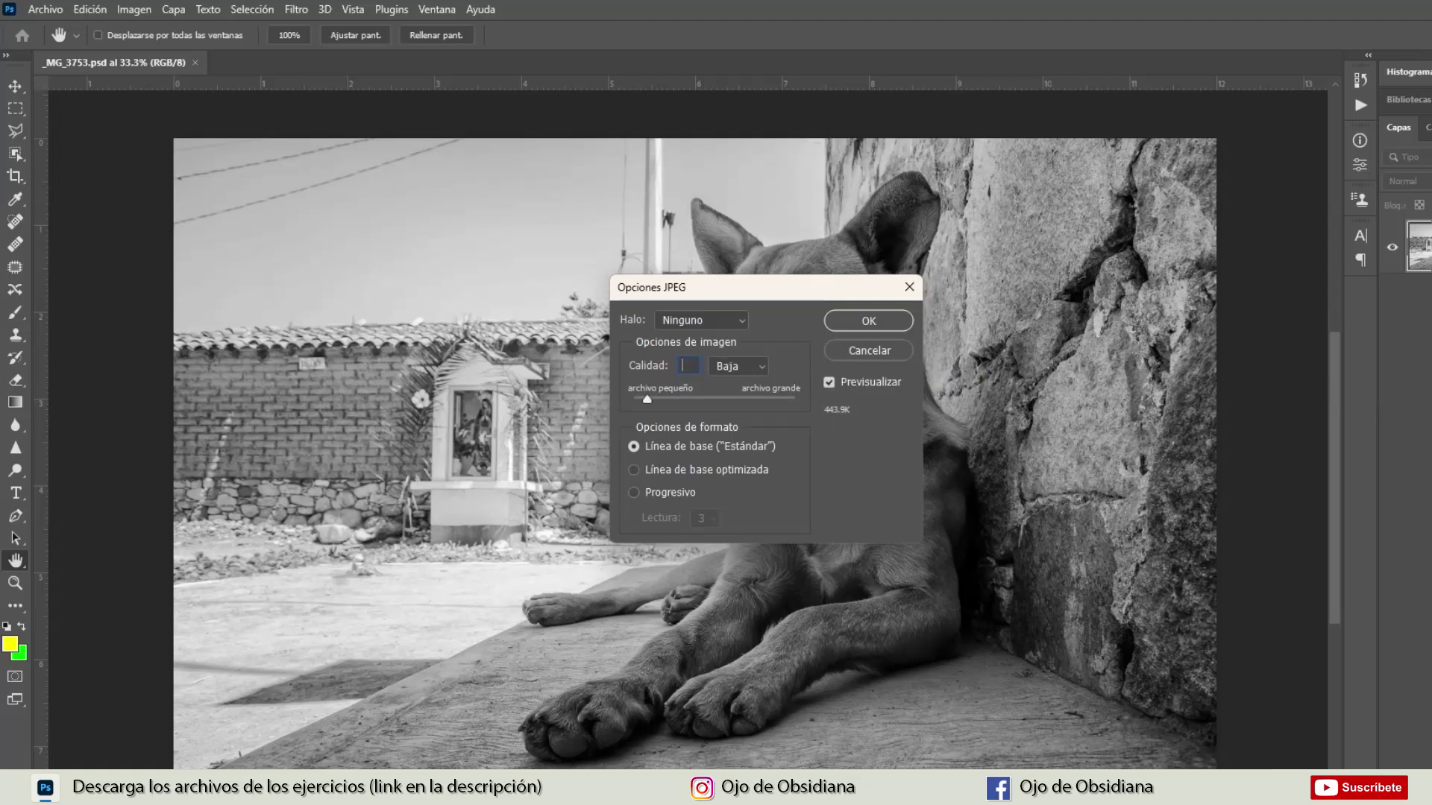
pyautogui.write('2')
pyautogui.click(762, 365)
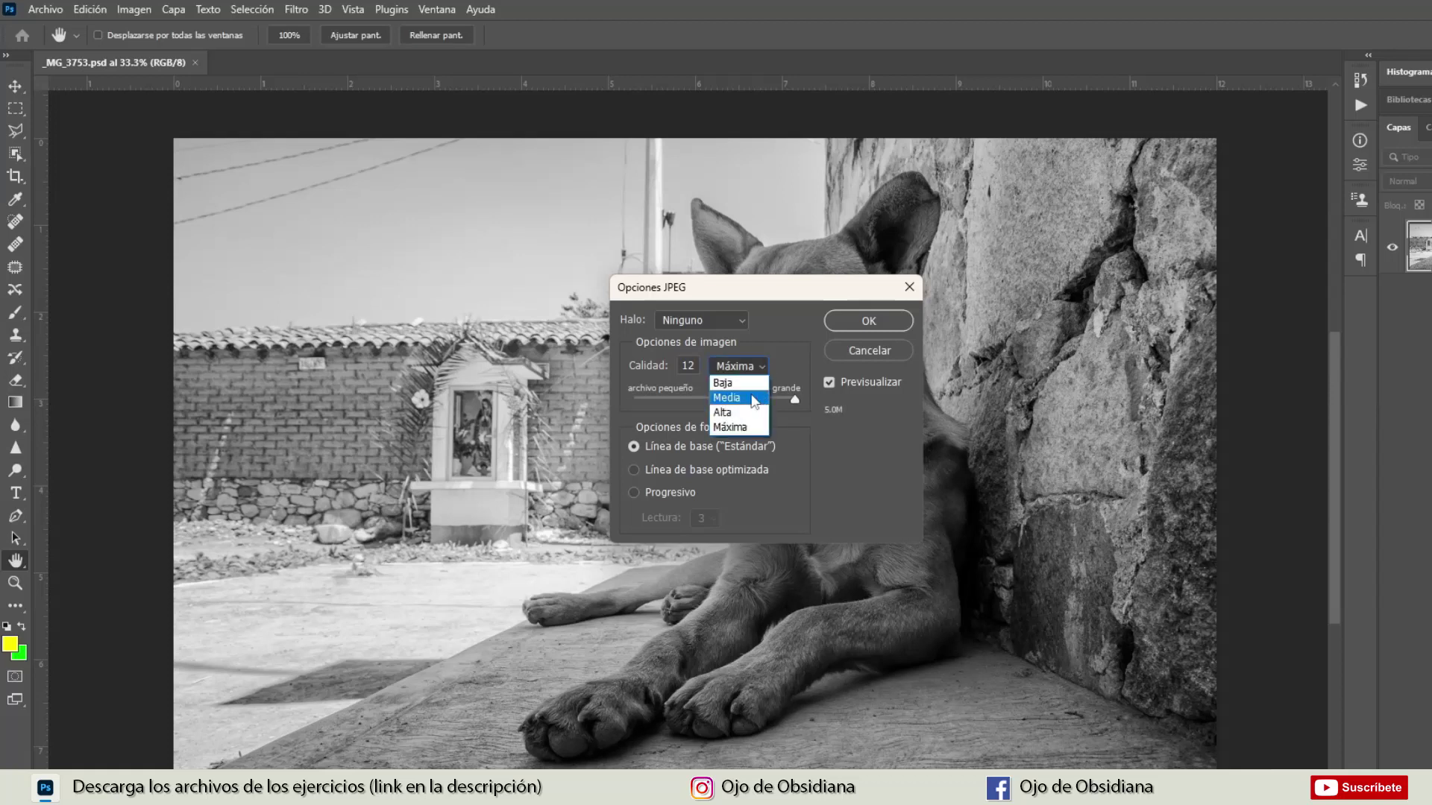
pyautogui.click(749, 435)
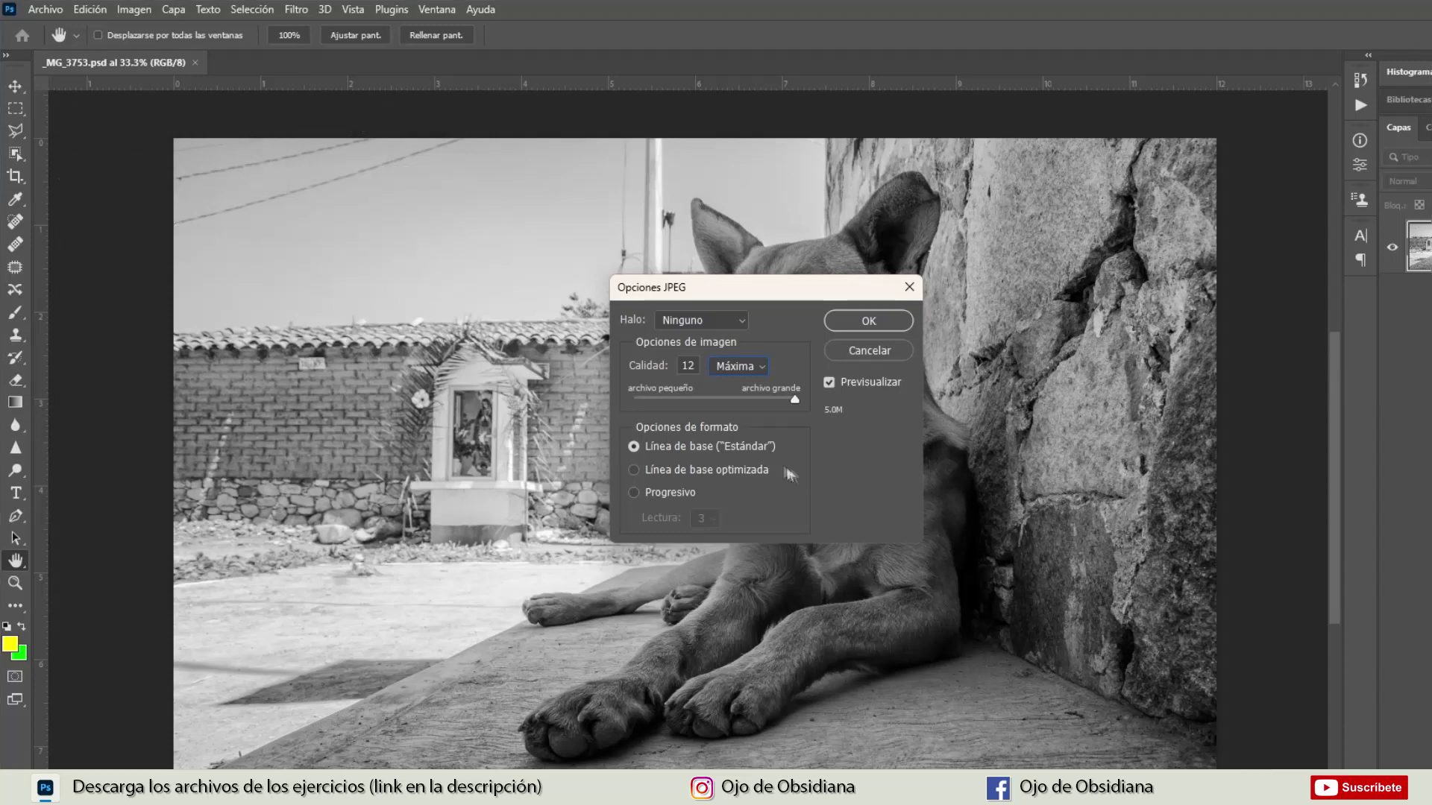
pyautogui.click(720, 472)
pyautogui.click(633, 493)
pyautogui.click(634, 446)
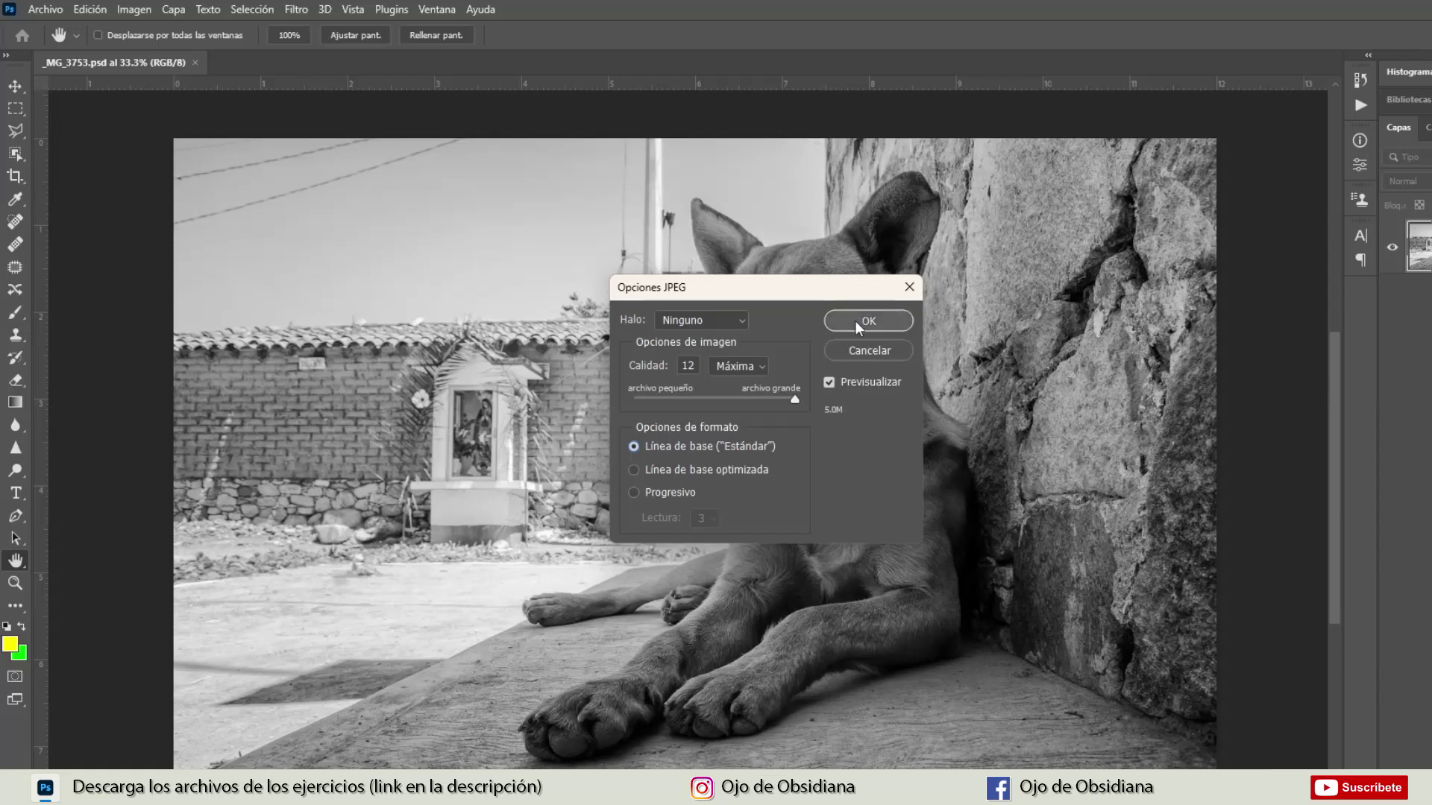
# Step: Confirm the JPEG options at quality 12 to save the copy
pyautogui.click(857, 323)
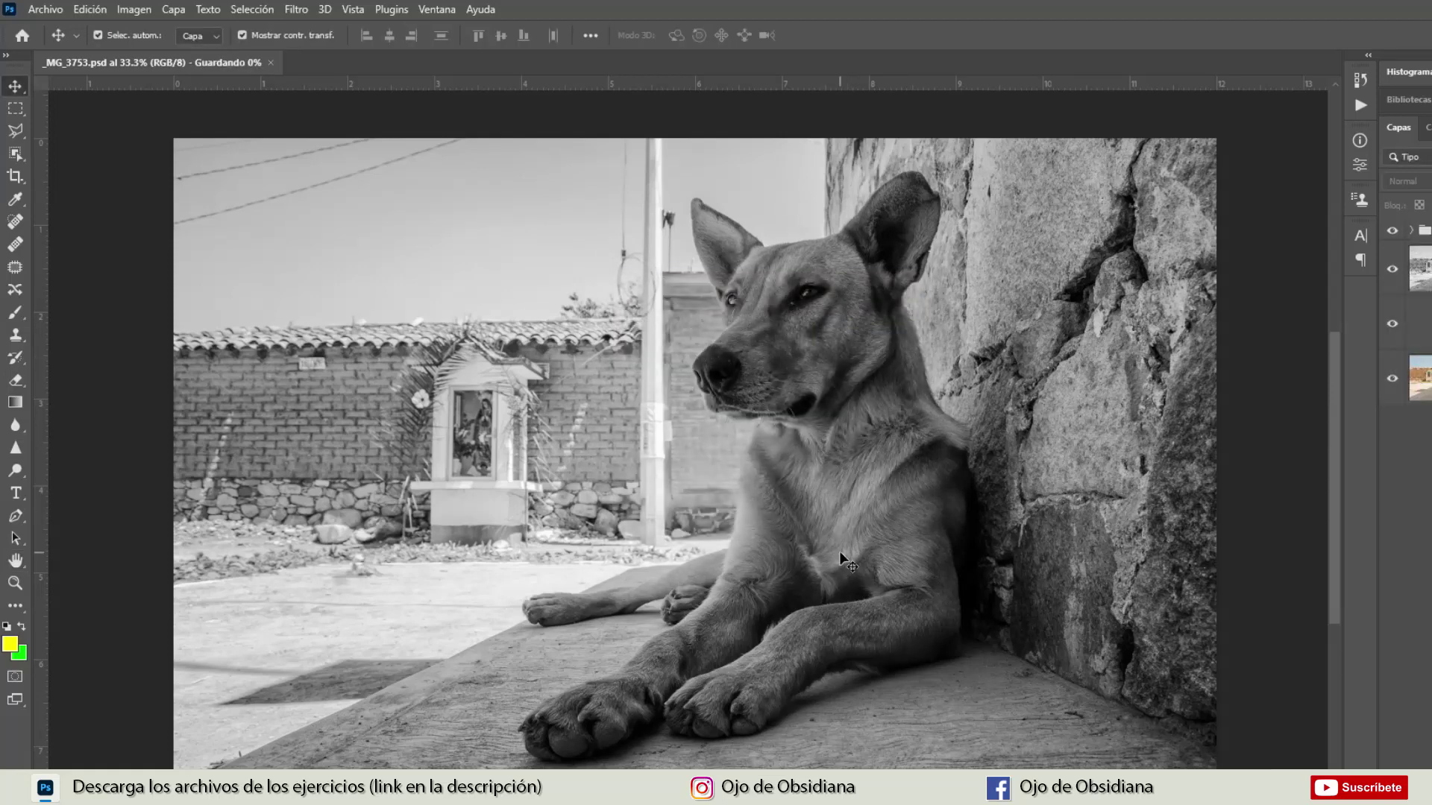